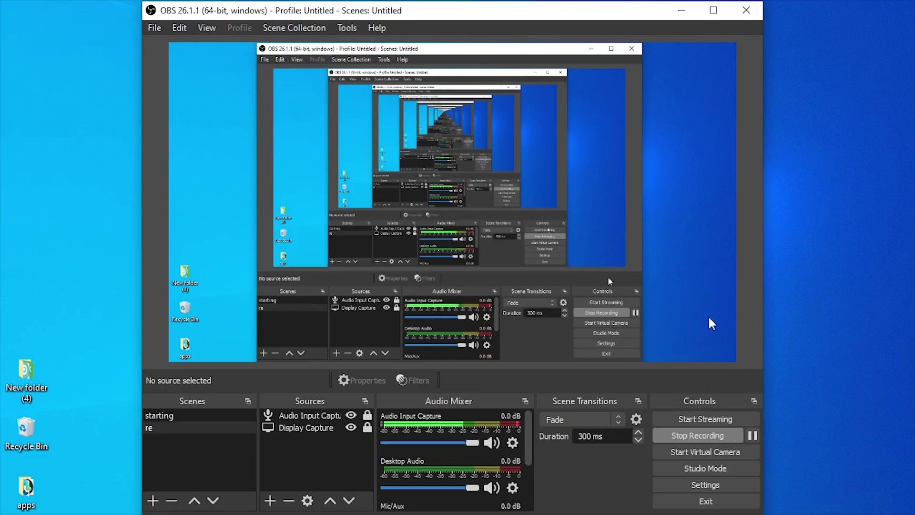
Minimize the recording window to clear the desktop and bring up Google Chrome as a maximized window.
click(688, 13)
right_click(410, 122)
click(436, 165)
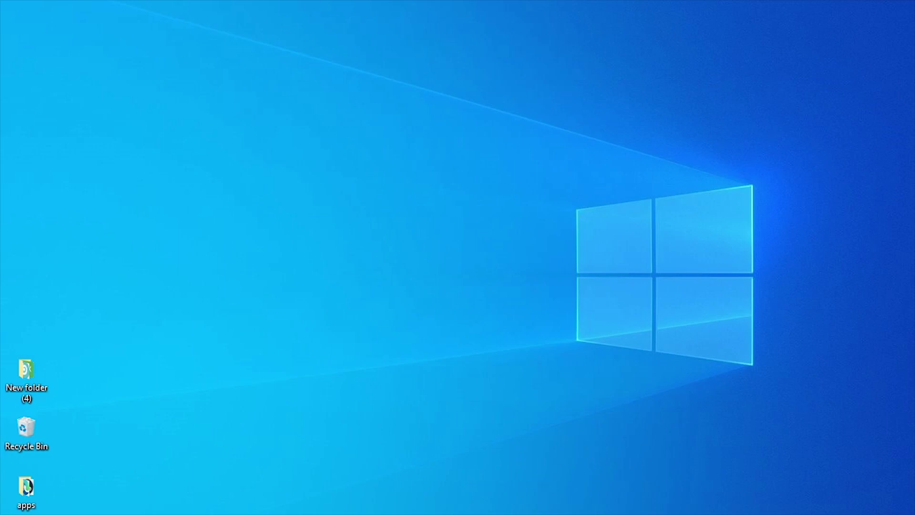
click(401, 514)
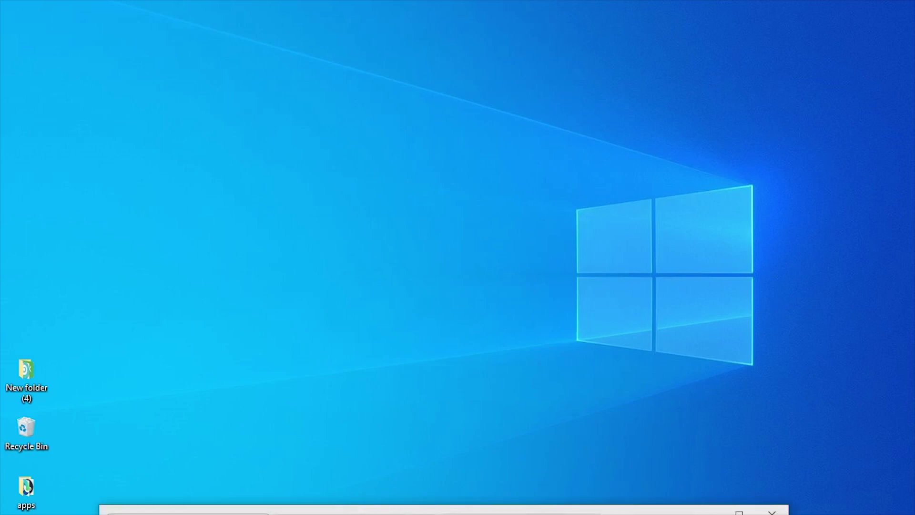
drag(642, 511, 627, 33)
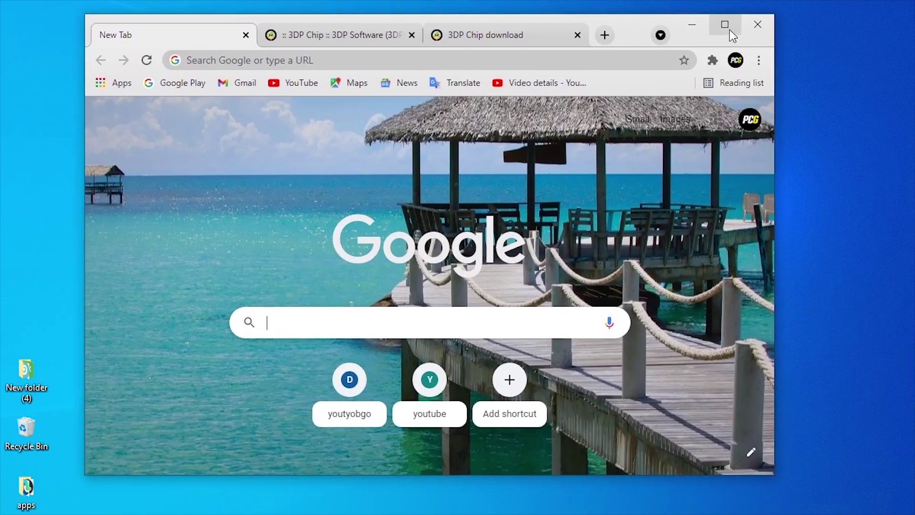
click(725, 27)
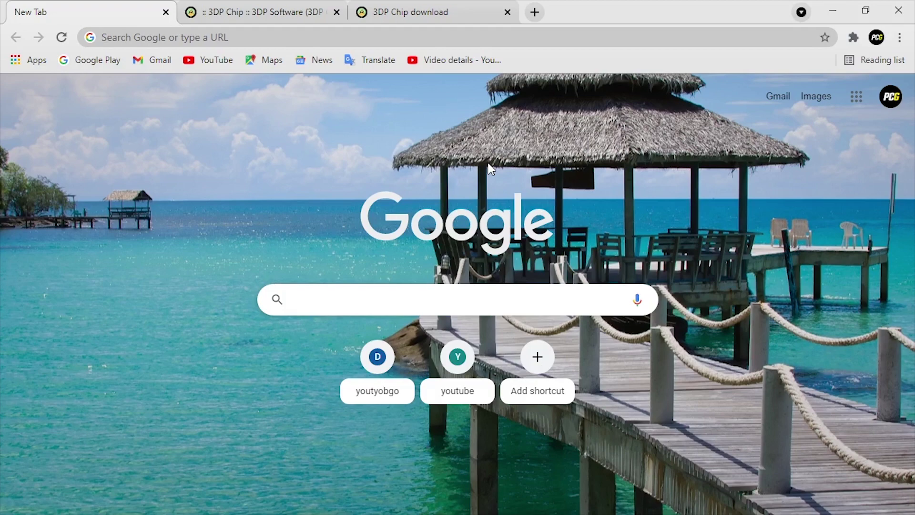
Search Google for "3dp chip" and open the English 3DP Software site from the results.
click(344, 299)
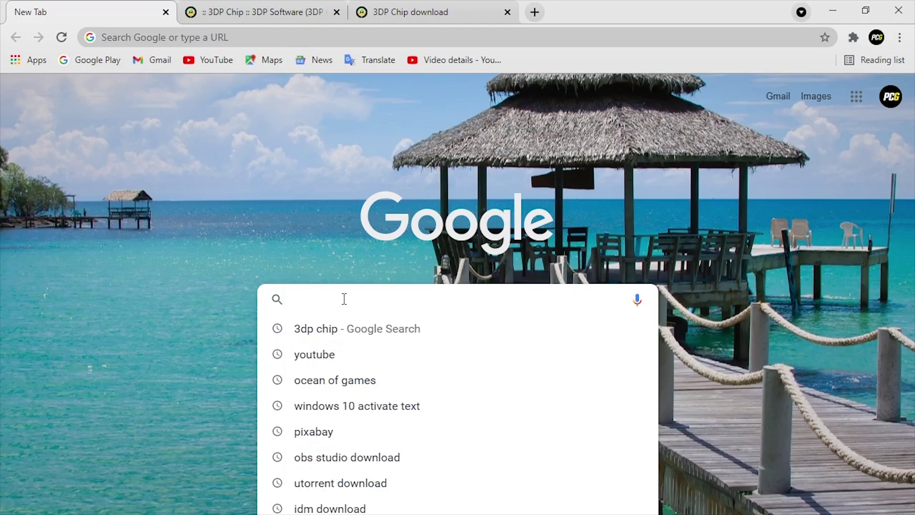
click(328, 331)
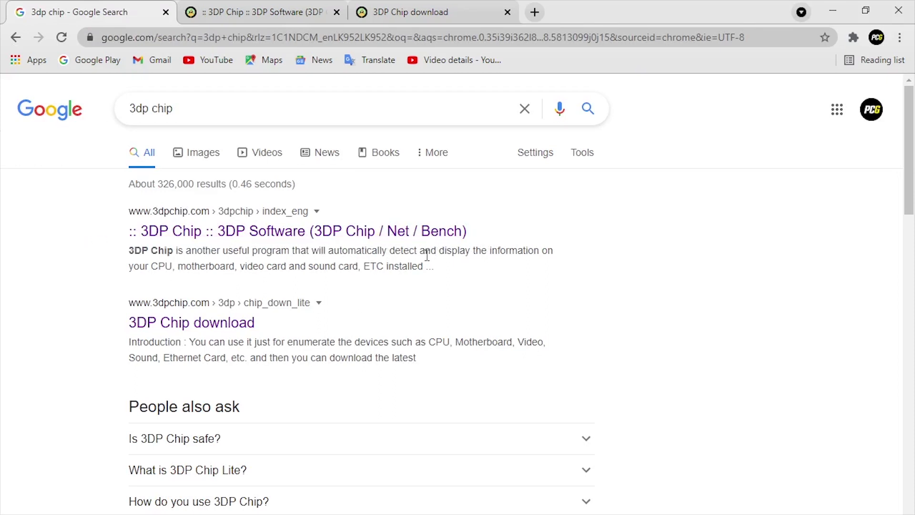
click(294, 237)
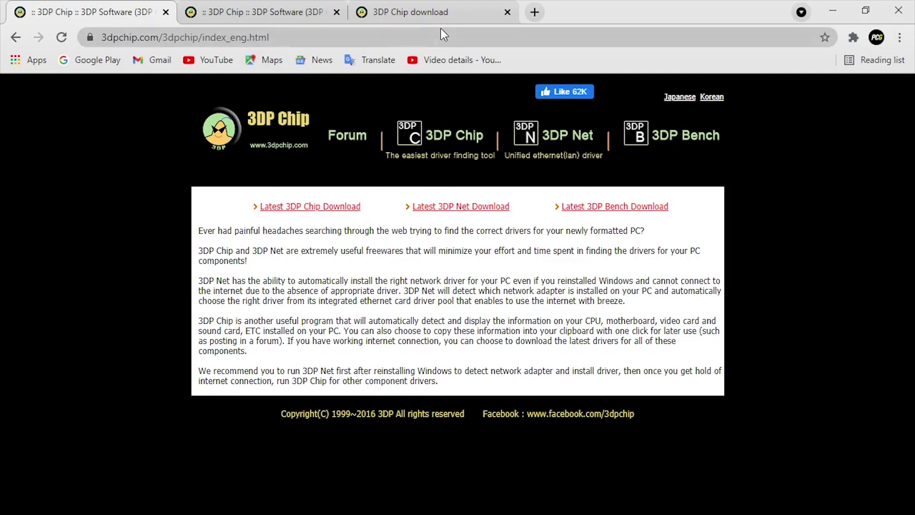
Download the latest version, 3DP_Chip_v2105.exe, from the 3DP Chip download page into Downloads\Programs.
click(437, 13)
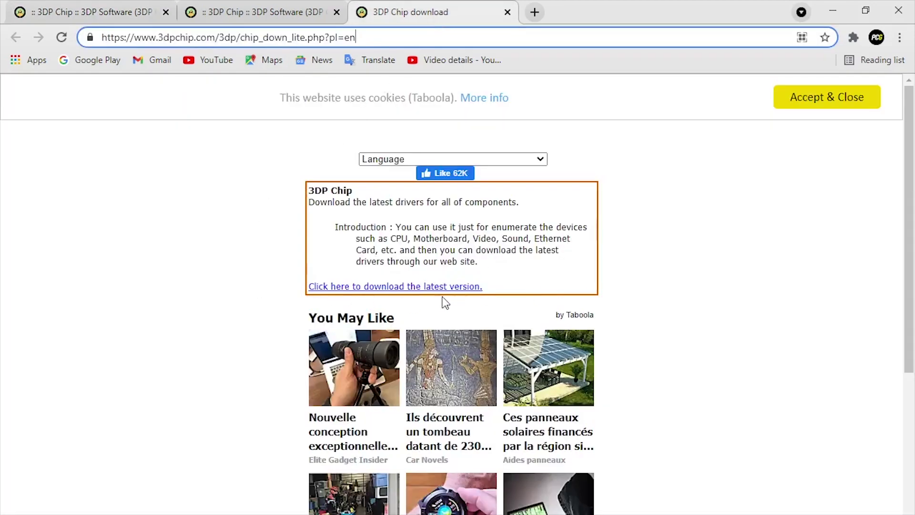
scroll(548, 276, down, 4)
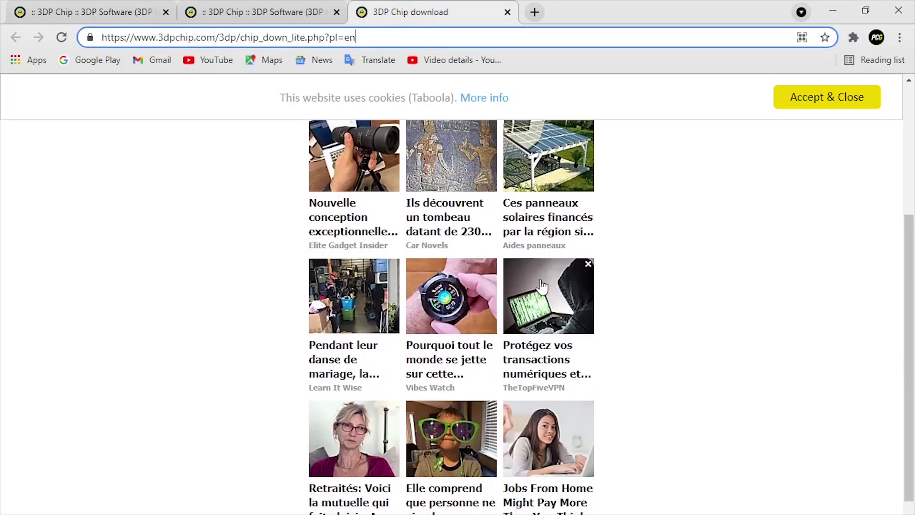
scroll(558, 283, up, 4)
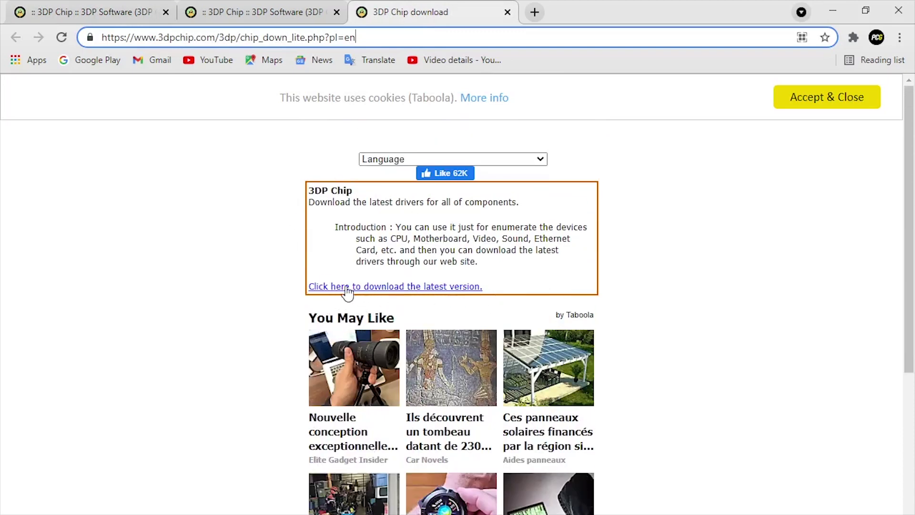
click(400, 289)
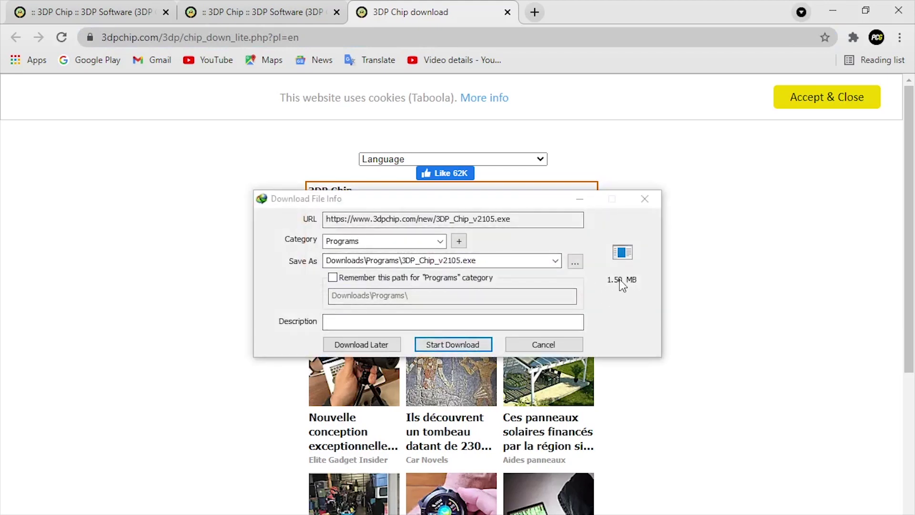
click(454, 344)
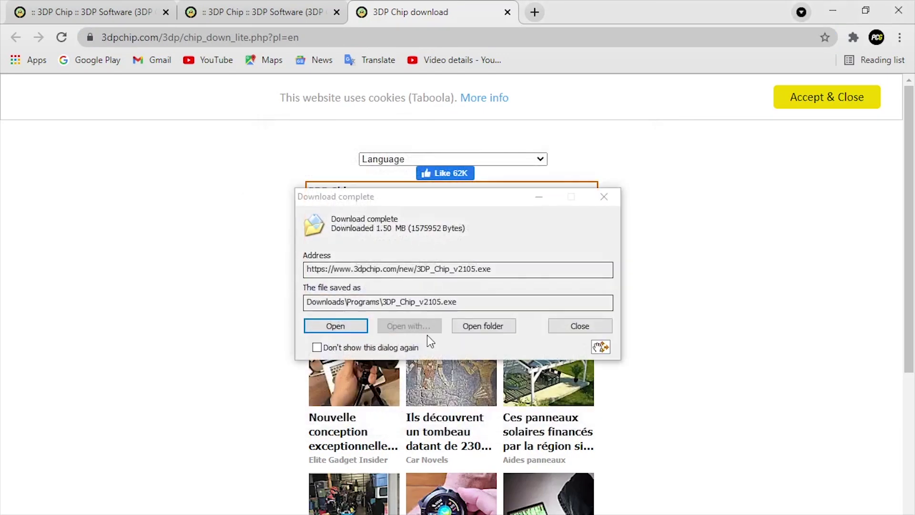
Run the downloaded 3DP Chip file, minimize the browser, and reposition the 3DP Chip window on the desktop.
click(356, 329)
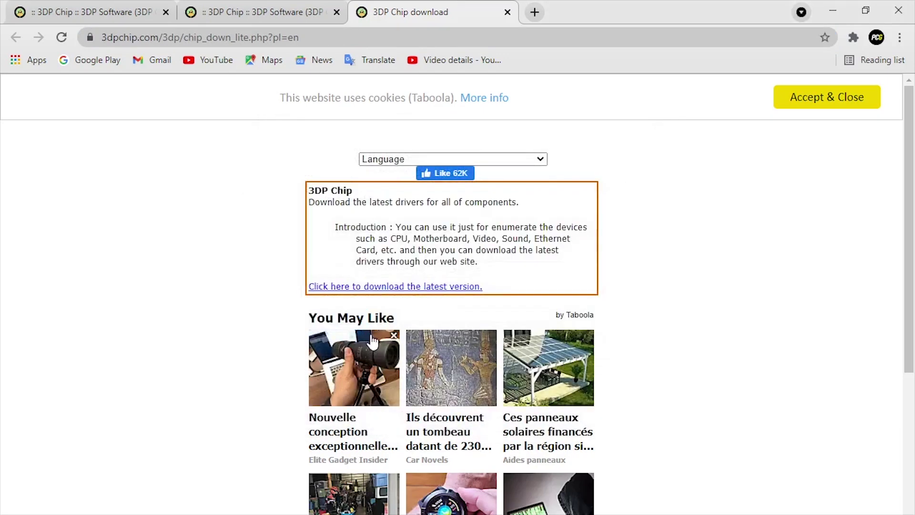
click(866, 11)
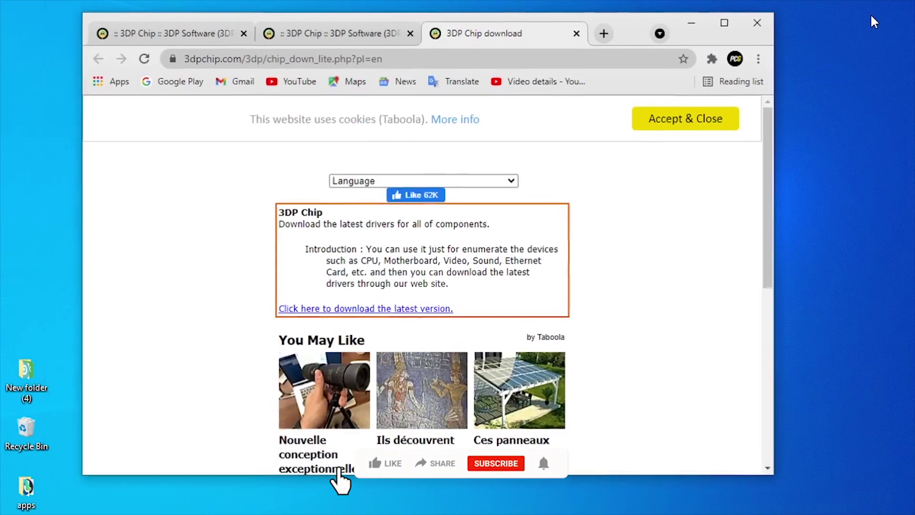
click(690, 30)
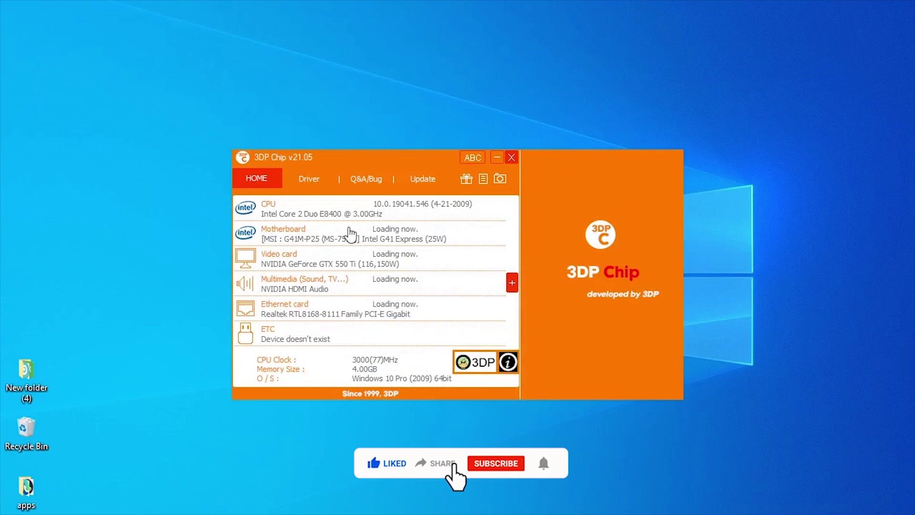
drag(332, 160, 447, 141)
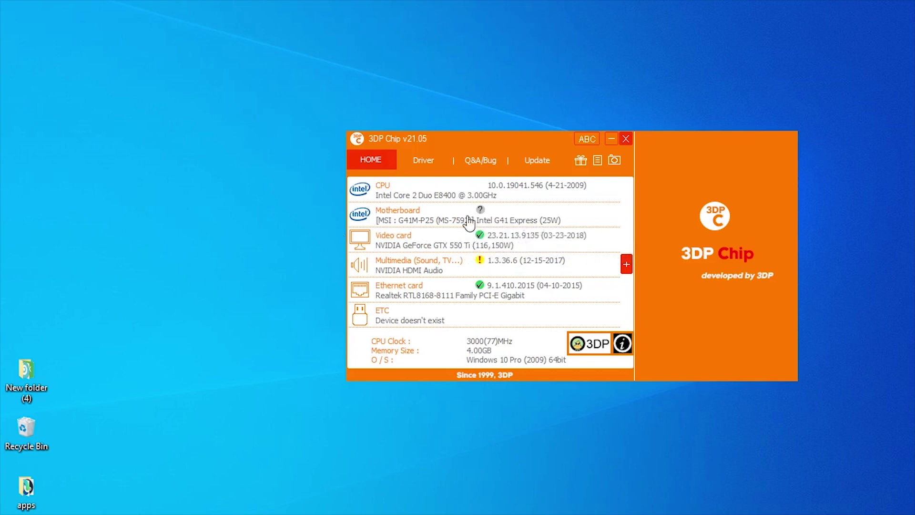
Open the driver download page for the NVIDIA GeForce GTX 550 Ti video card from 3DP Chip and maximize the browser.
mouse_move(486, 271)
mouse_move(481, 235)
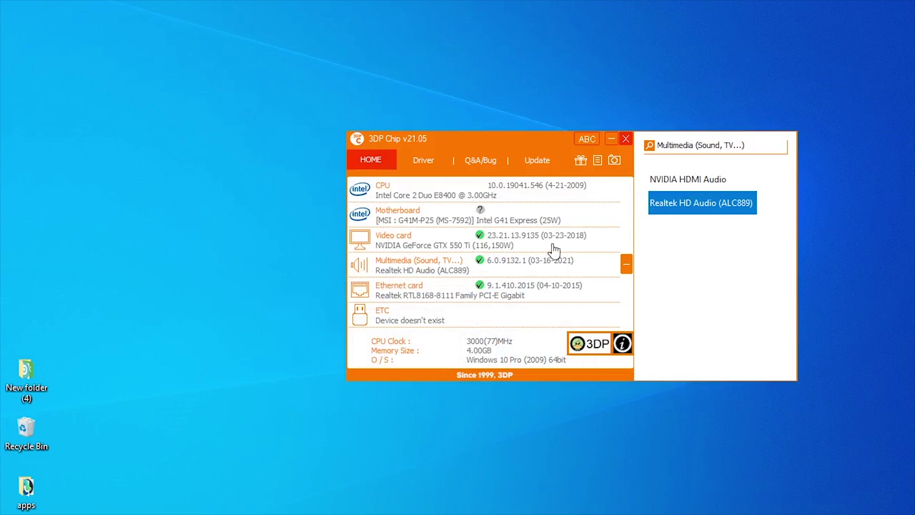
drag(465, 142, 440, 130)
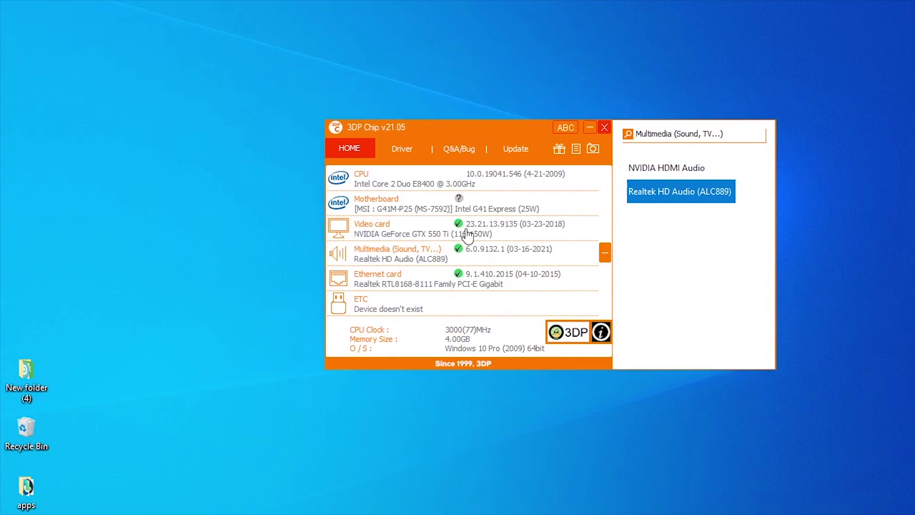
mouse_move(451, 229)
click(436, 231)
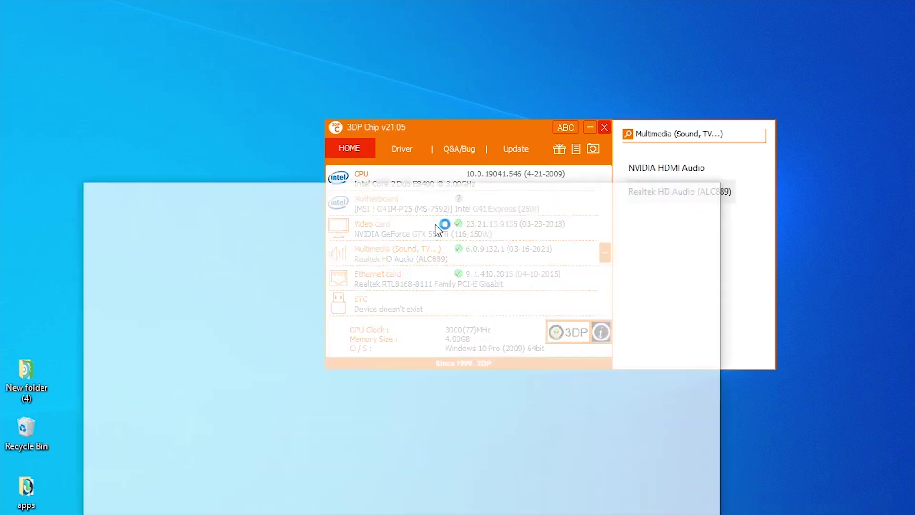
drag(448, 166, 474, 64)
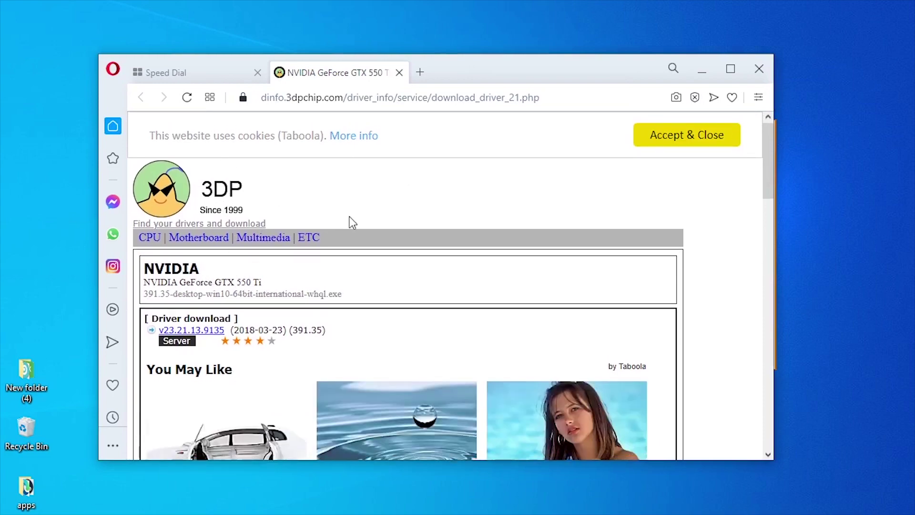
scroll(352, 222, down, 3)
click(730, 69)
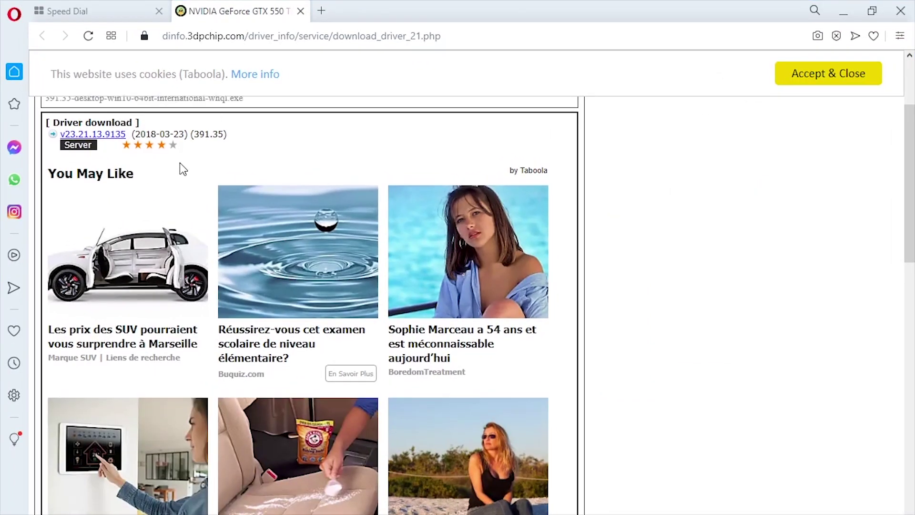
Start downloading video driver v23.21.13.9135 from the NVIDIA driver page, then cancel saving the installer.
scroll(182, 169, up, 3)
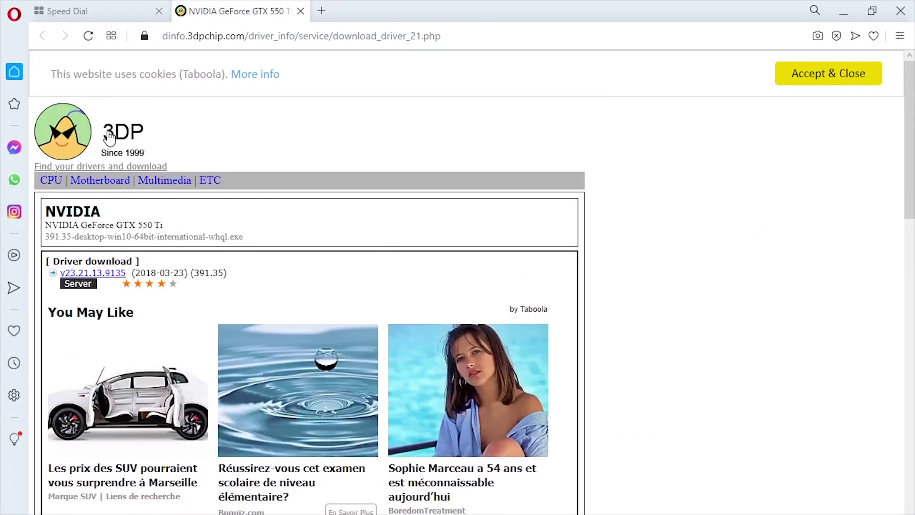
scroll(215, 222, down, 7)
scroll(217, 225, up, 7)
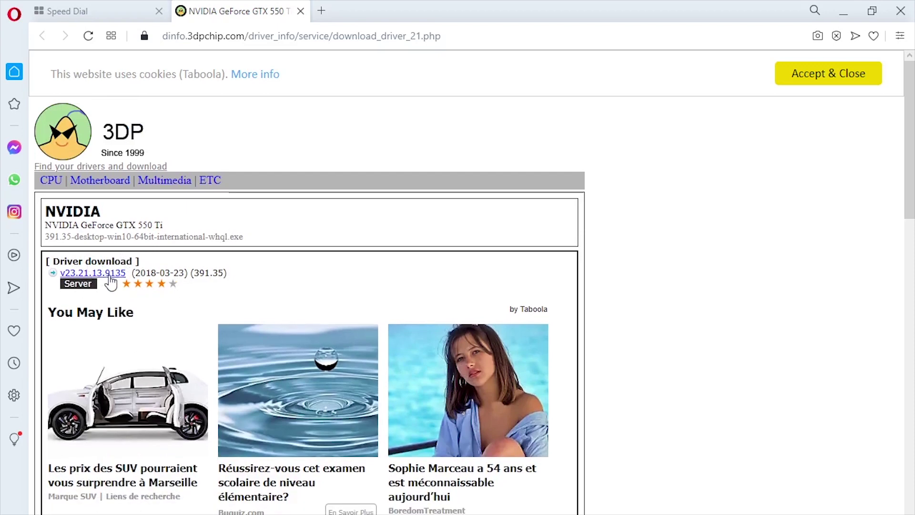
click(121, 276)
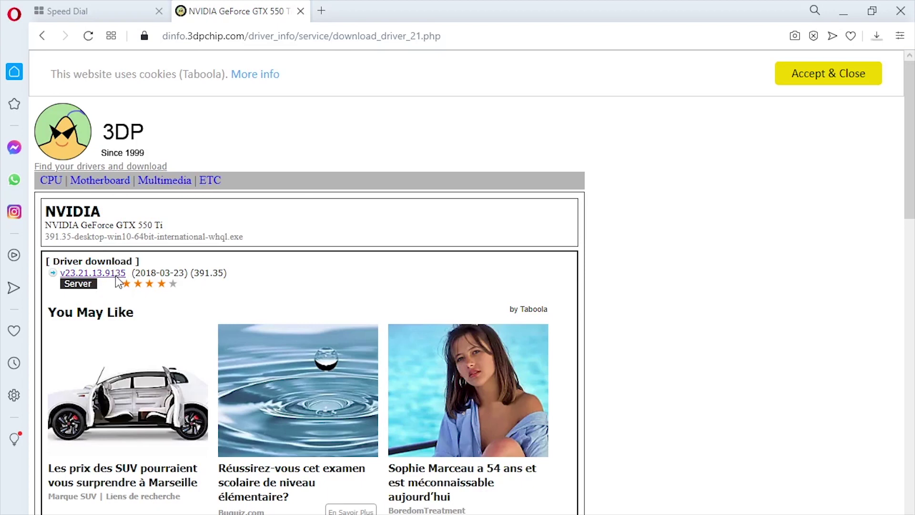
click(116, 276)
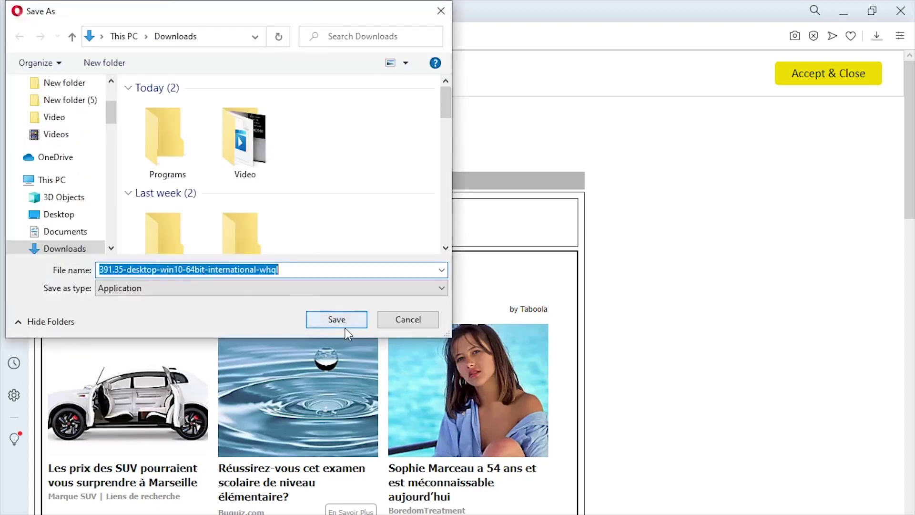
click(413, 325)
Restore the driver page's browser window to a smaller size and close it to return to 3DP Chip.
click(872, 10)
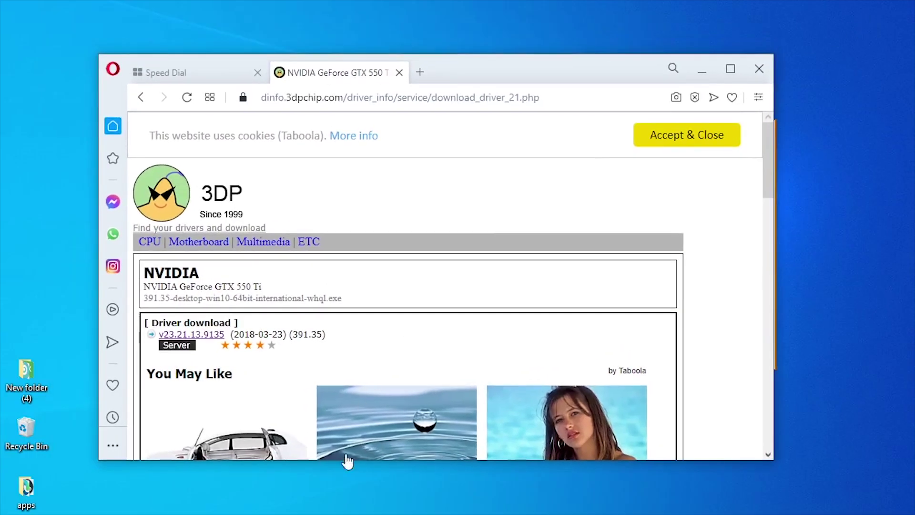
drag(498, 61, 469, 136)
click(726, 137)
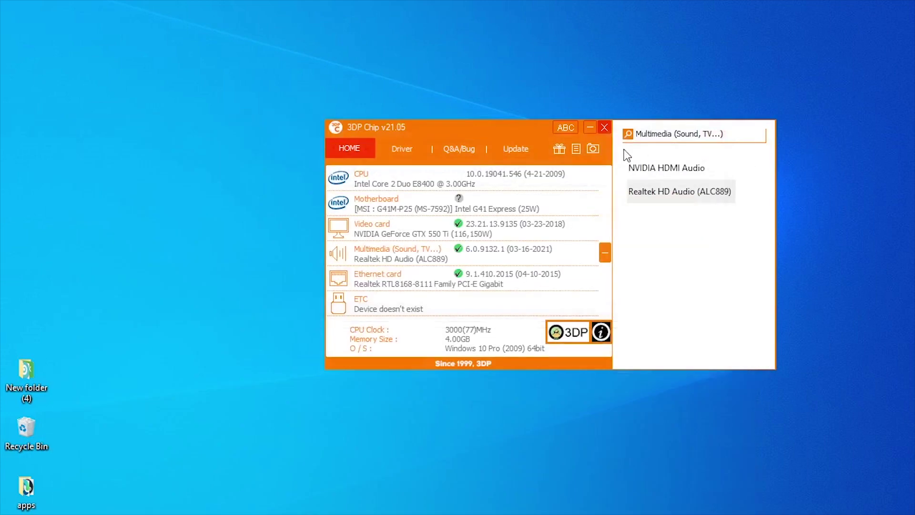
right_click(150, 35)
click(183, 81)
right_click(179, 75)
click(211, 125)
right_click(181, 97)
click(212, 138)
right_click(197, 114)
click(227, 156)
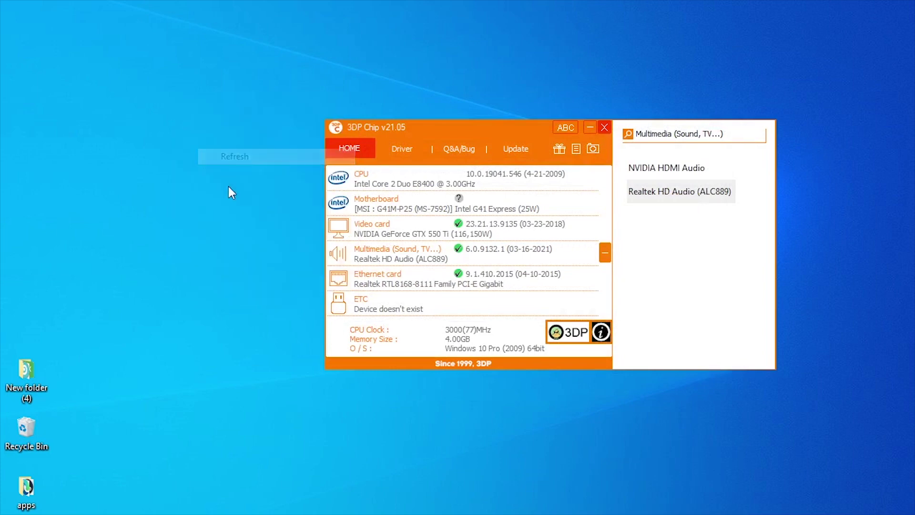
right_click(197, 43)
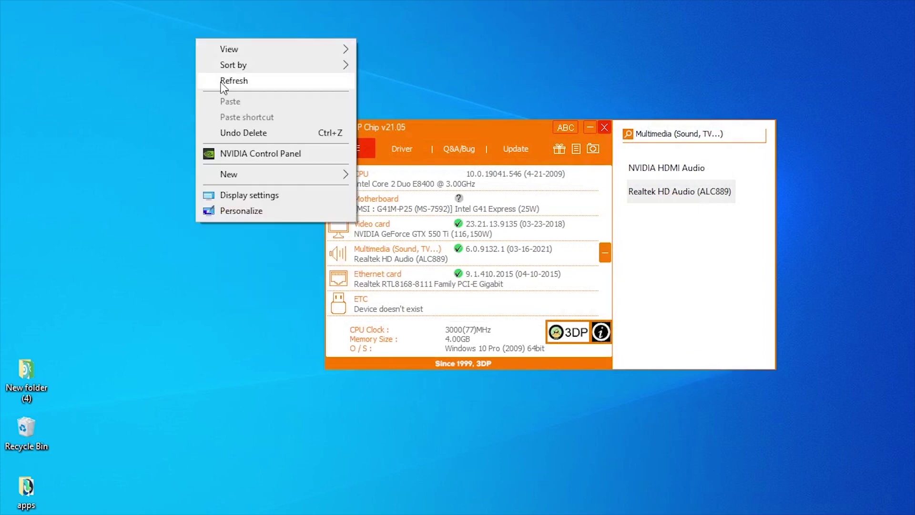
click(222, 82)
right_click(207, 74)
click(229, 117)
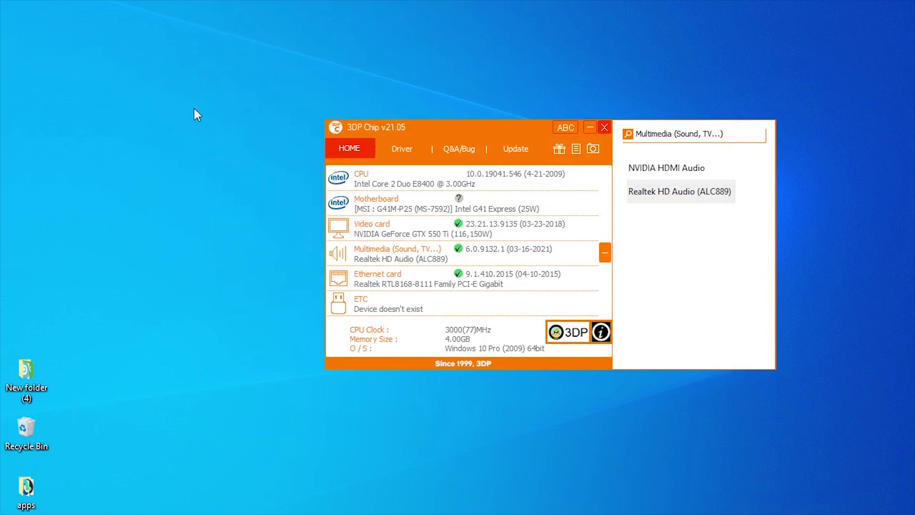
Open the Windows display settings in a maximized window and examine the display resolution options.
right_click(194, 108)
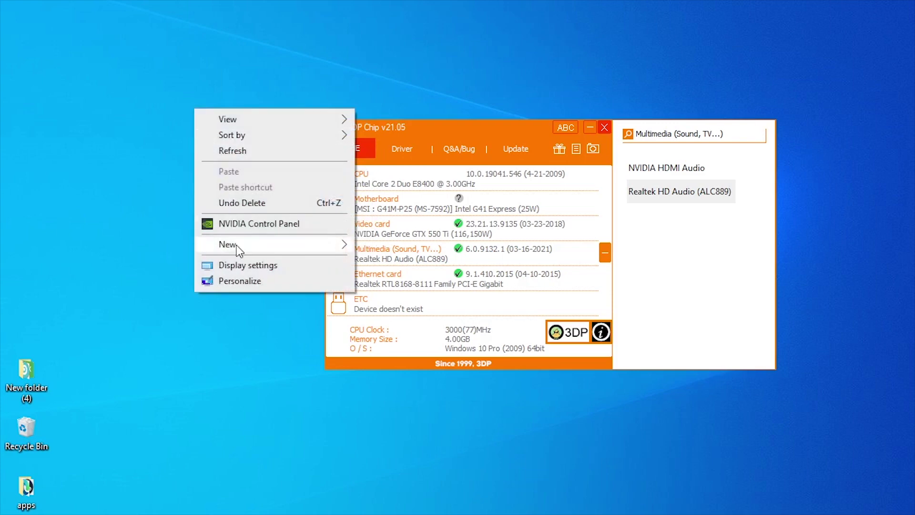
click(271, 267)
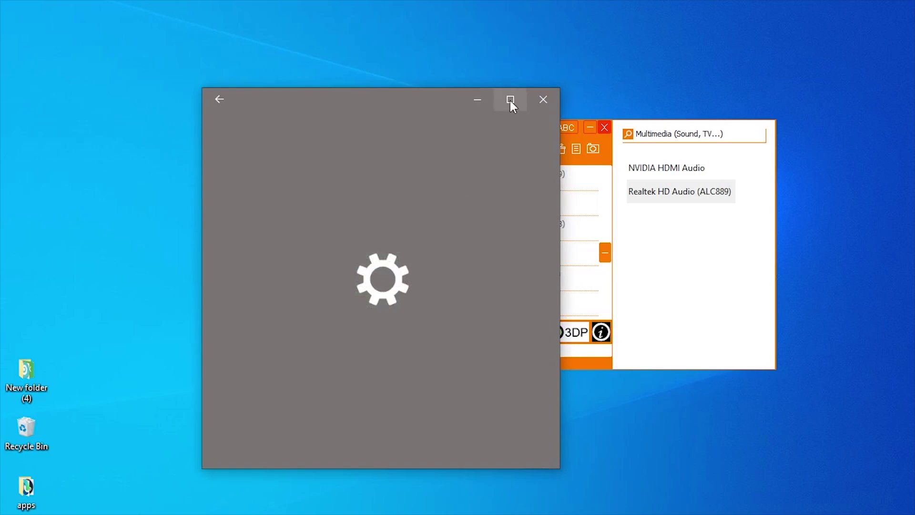
click(510, 100)
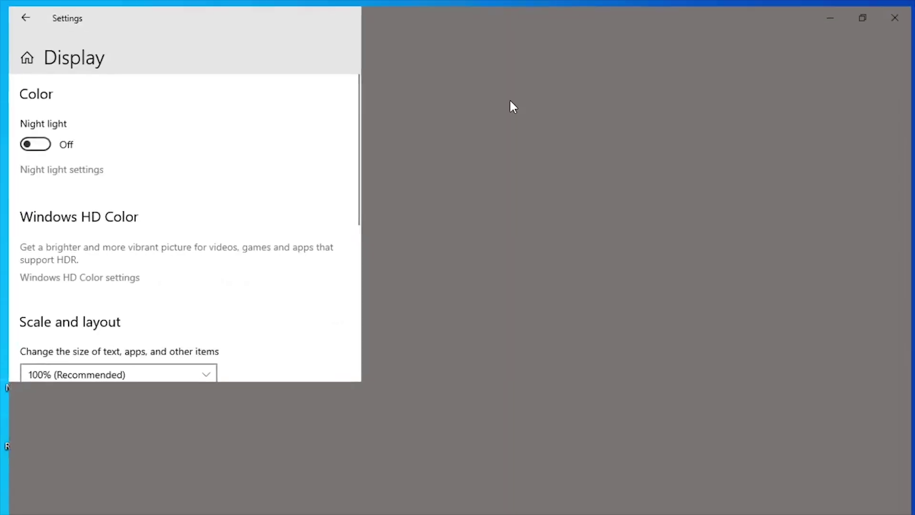
scroll(398, 267, down, 2)
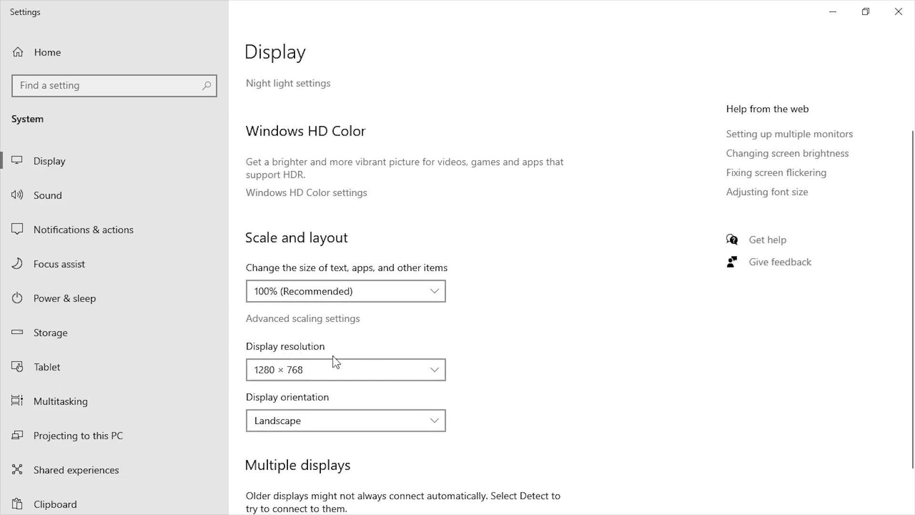
click(425, 371)
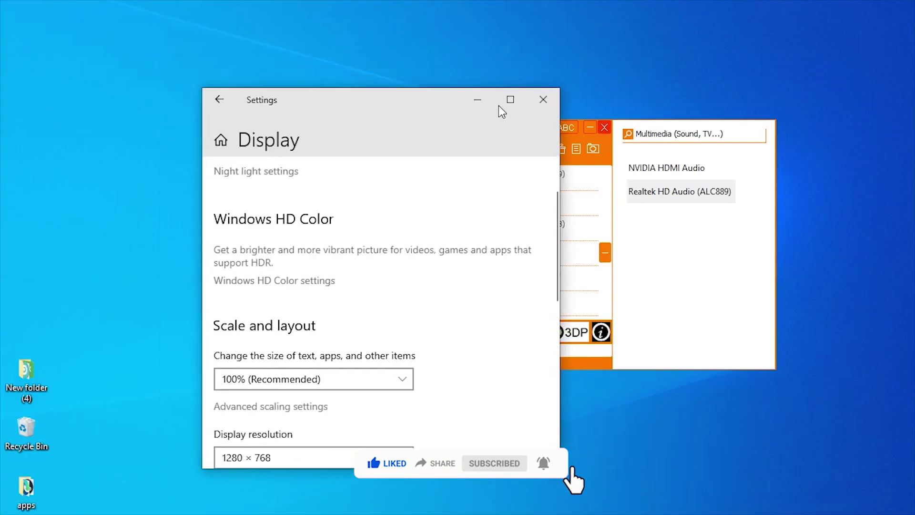
Minimize the display settings window to reveal the desktop and 3DP Chip.
click(479, 102)
right_click(262, 122)
click(243, 126)
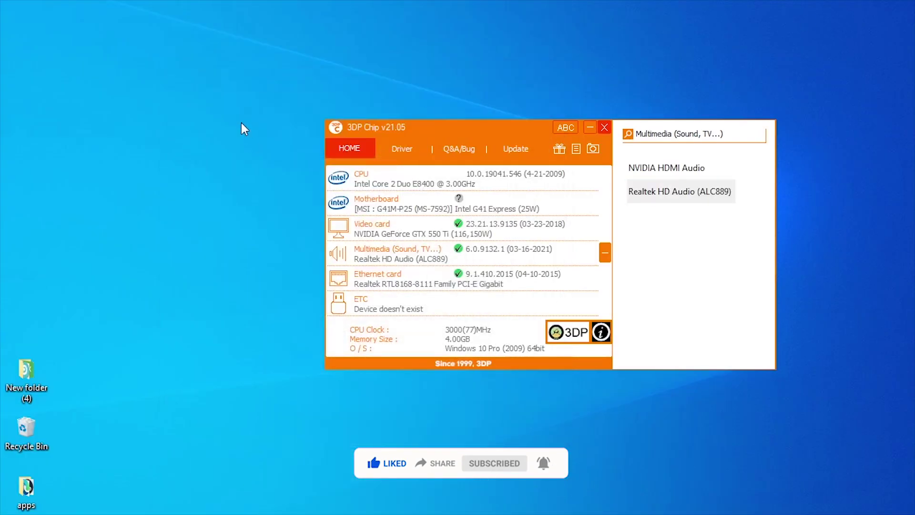
right_click(242, 122)
click(258, 163)
right_click(227, 124)
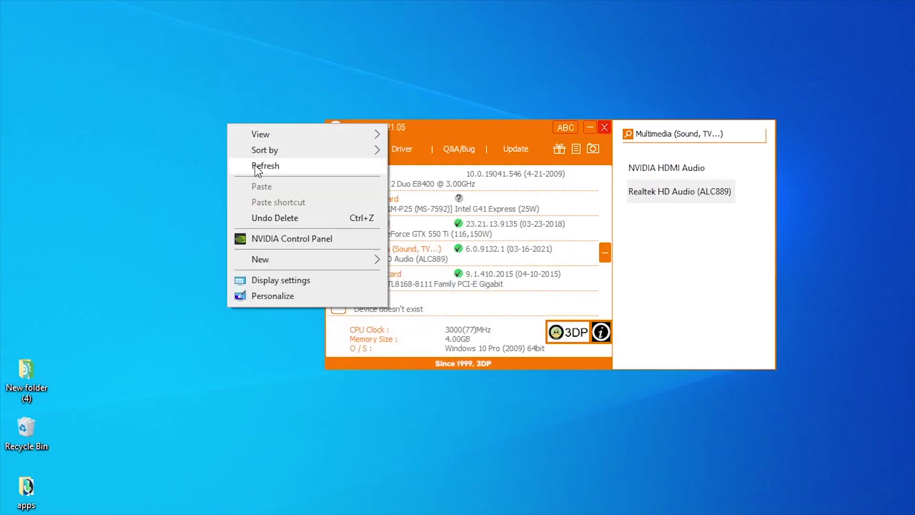
click(248, 165)
right_click(227, 130)
click(251, 173)
right_click(219, 132)
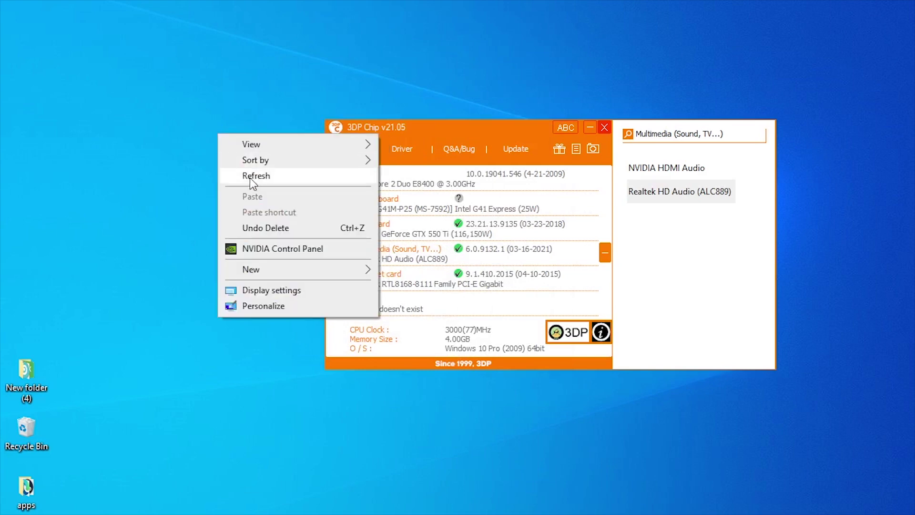
click(250, 177)
right_click(232, 147)
click(256, 191)
right_click(222, 150)
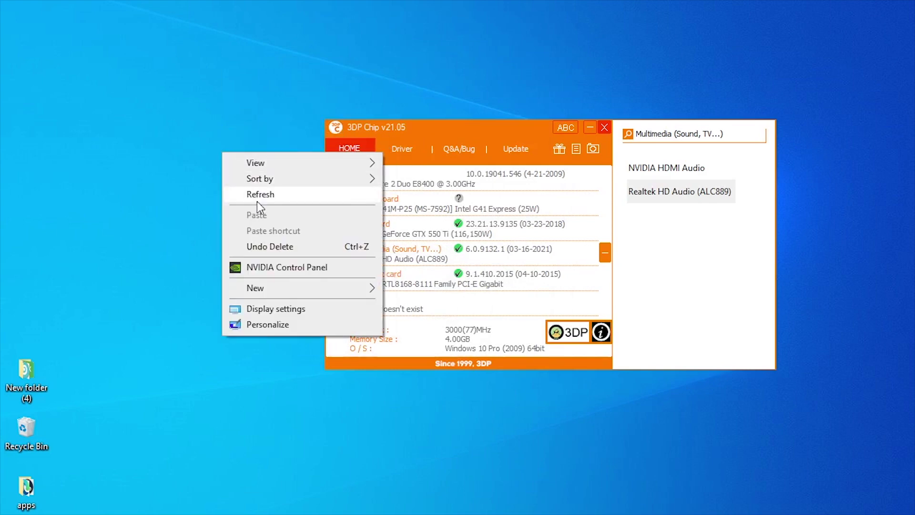
click(256, 195)
right_click(226, 92)
click(250, 132)
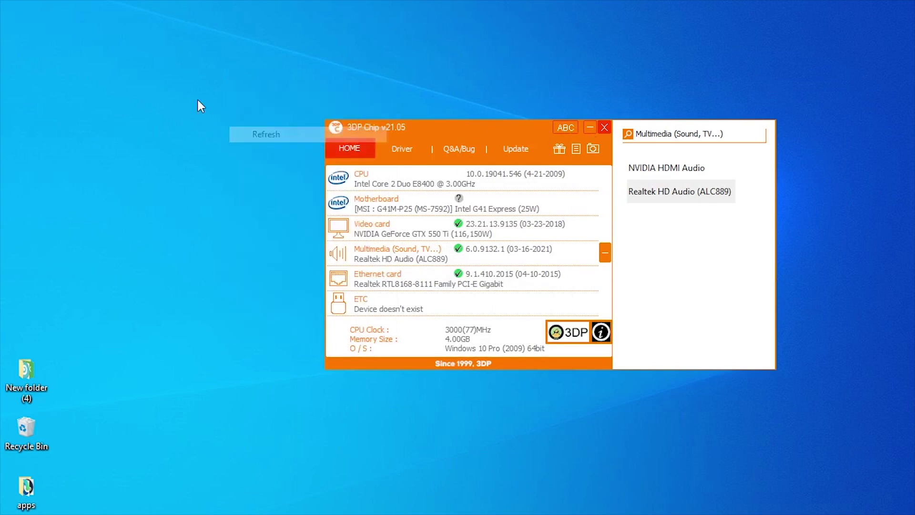
right_click(195, 98)
click(225, 140)
right_click(203, 109)
click(235, 159)
right_click(205, 118)
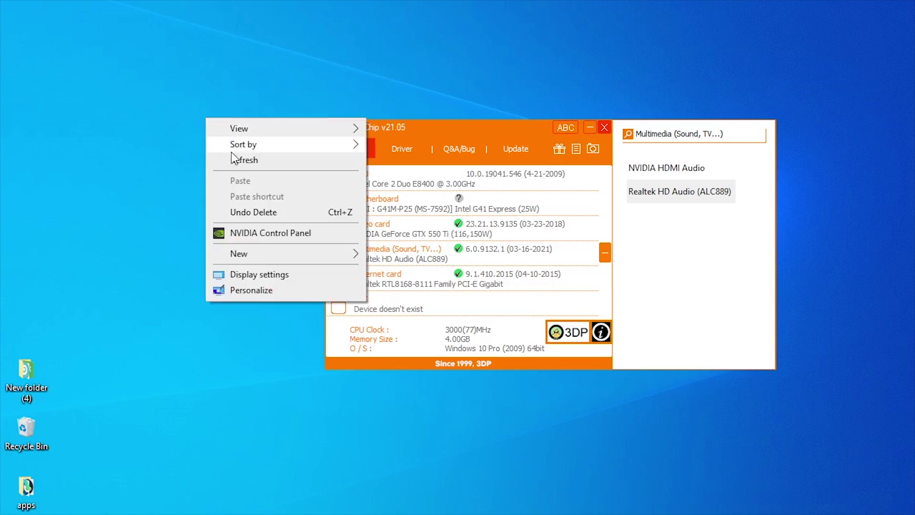
click(234, 156)
right_click(212, 129)
click(244, 172)
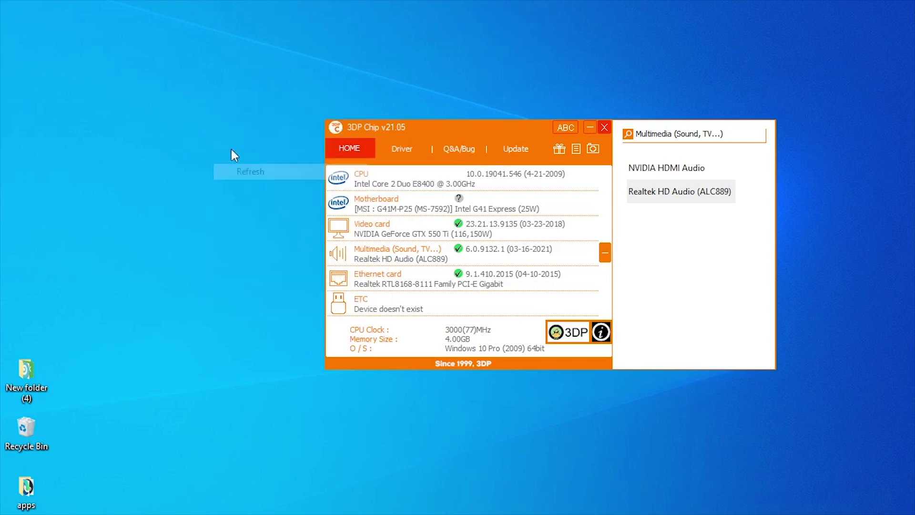
right_click(225, 144)
click(251, 185)
right_click(216, 141)
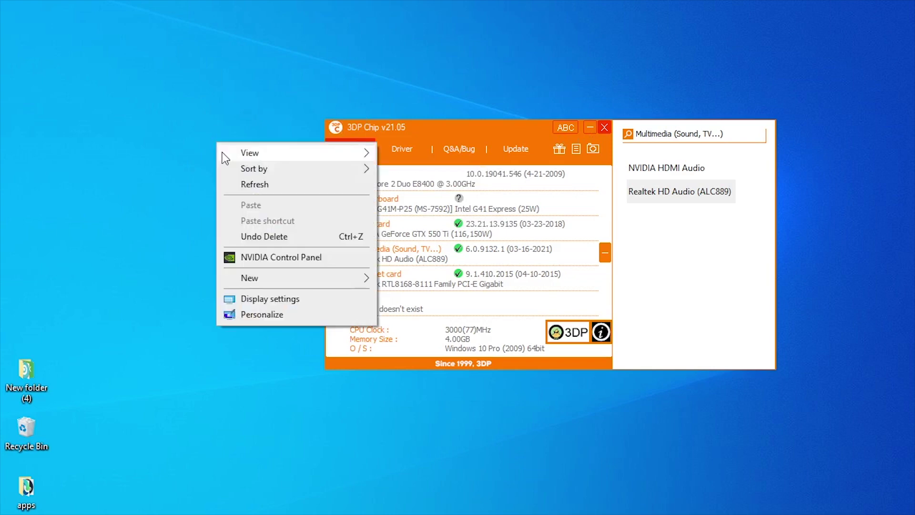
click(245, 184)
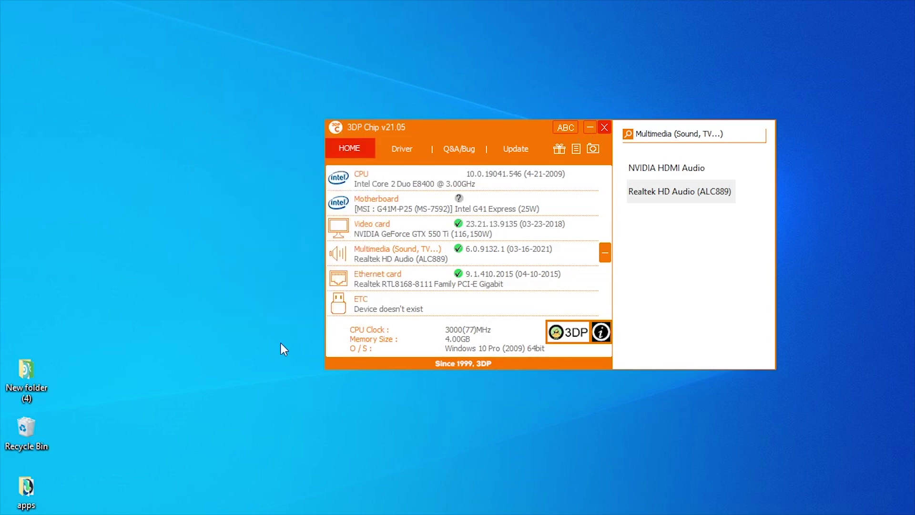
Close the 3DP Chip program.
click(605, 130)
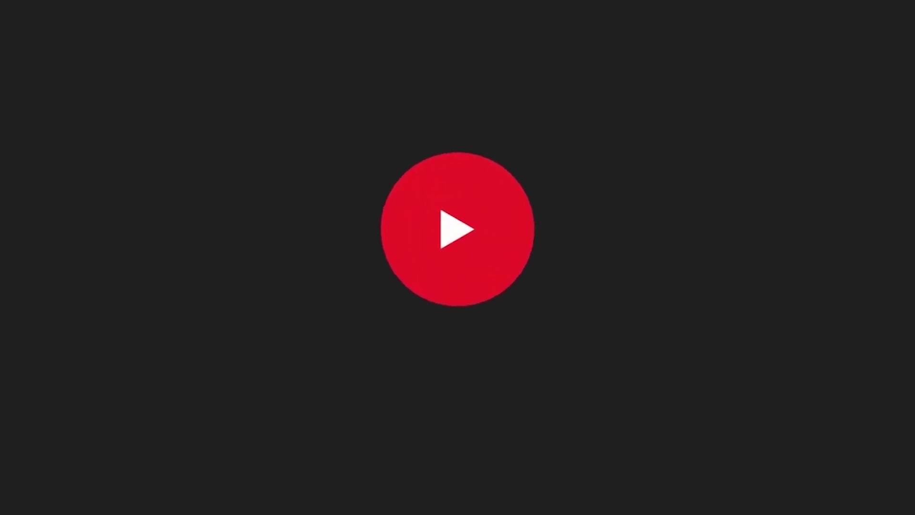